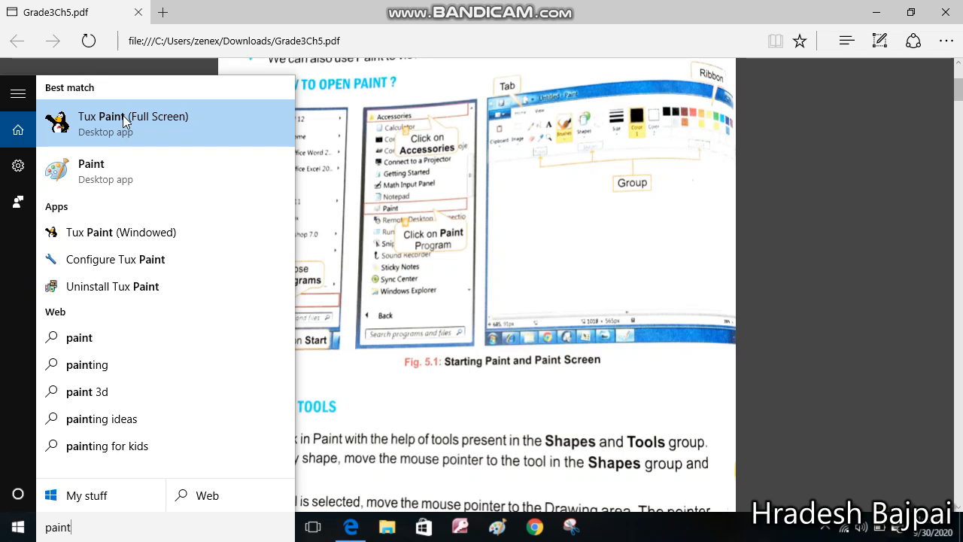
# Open the Paint desktop app
pyautogui.click(90, 169)
pyautogui.click(715, 61)
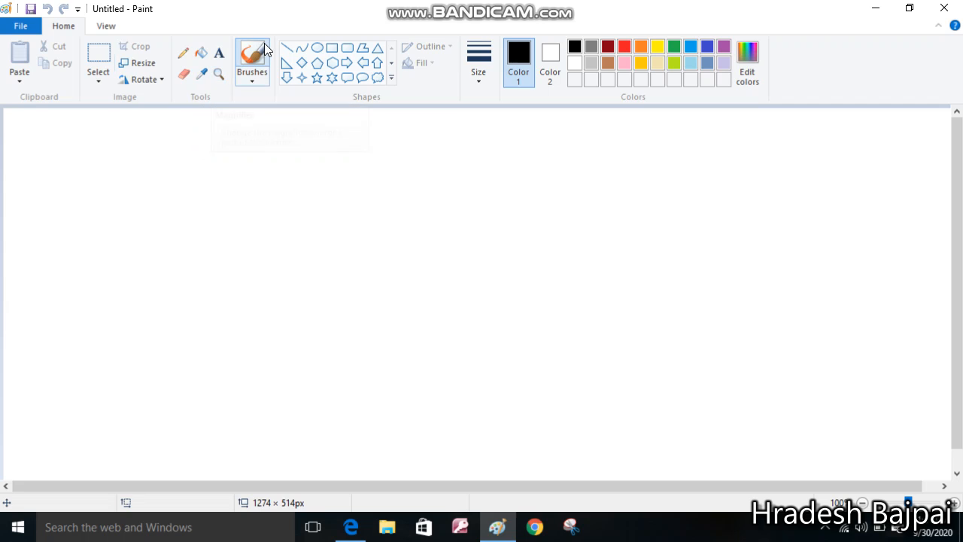
# Draw three wavy black sample strokes, one each with the regular brush, the calligraphy brush and the airbrush
pyautogui.click(254, 82)
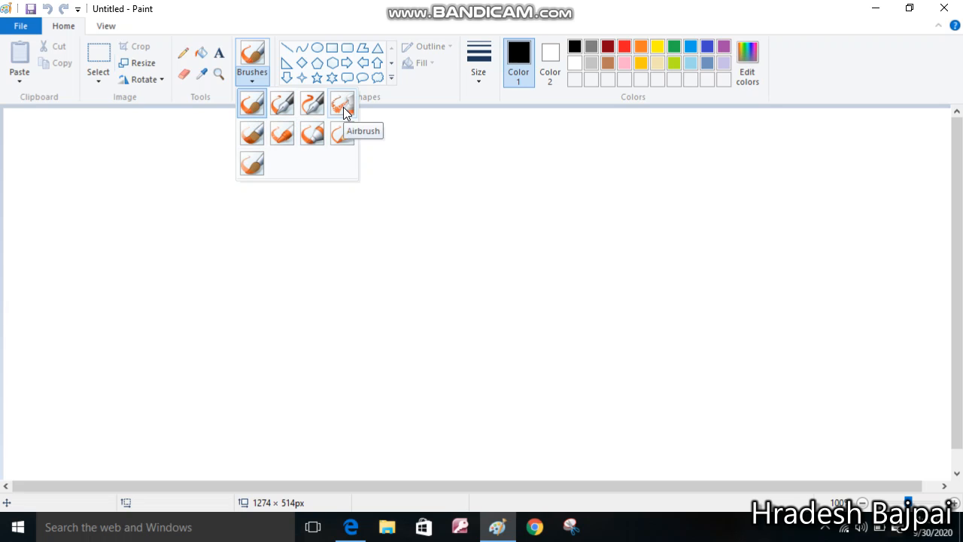
pyautogui.click(252, 102)
pyautogui.moveTo(195, 174)
pyautogui.mouseDown()
pyautogui.moveTo(221, 181)
pyautogui.moveTo(286, 165)
pyautogui.mouseUp()
pyautogui.click(253, 78)
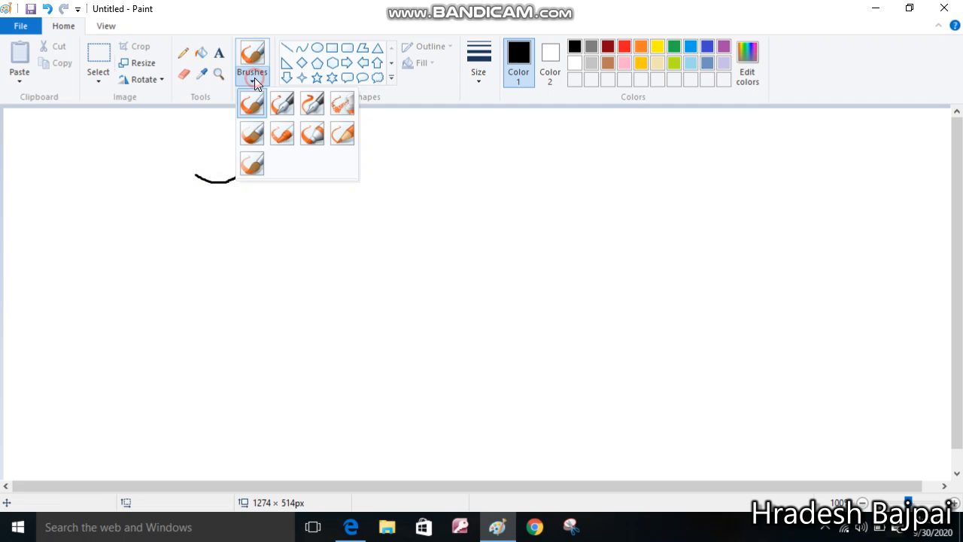
pyautogui.click(283, 110)
pyautogui.moveTo(263, 209); pyautogui.dragTo(359, 188)
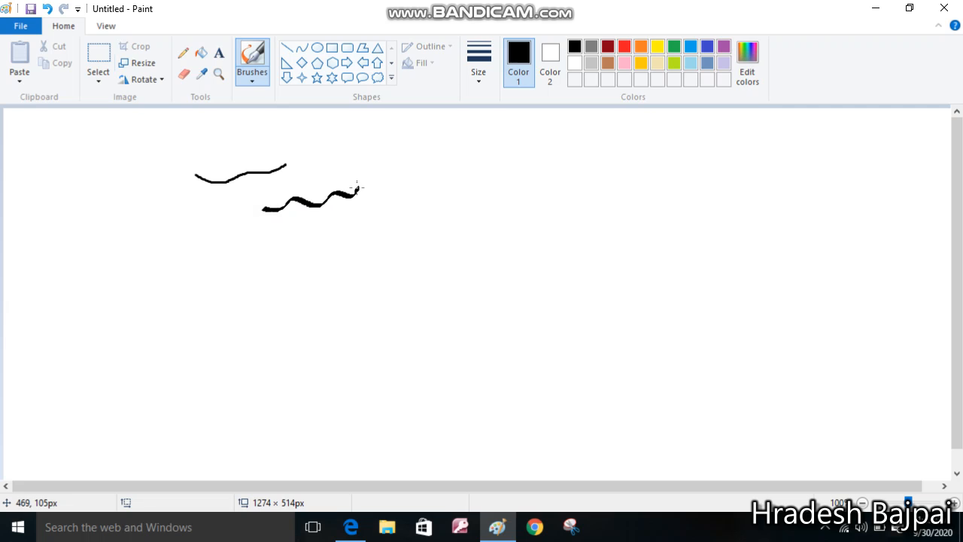
pyautogui.click(262, 81)
pyautogui.click(343, 105)
pyautogui.moveTo(337, 158)
pyautogui.mouseDown()
pyautogui.moveTo(453, 154)
pyautogui.moveTo(472, 171)
pyautogui.moveTo(558, 138)
pyautogui.moveTo(583, 159)
pyautogui.moveTo(620, 146)
pyautogui.mouseUp()
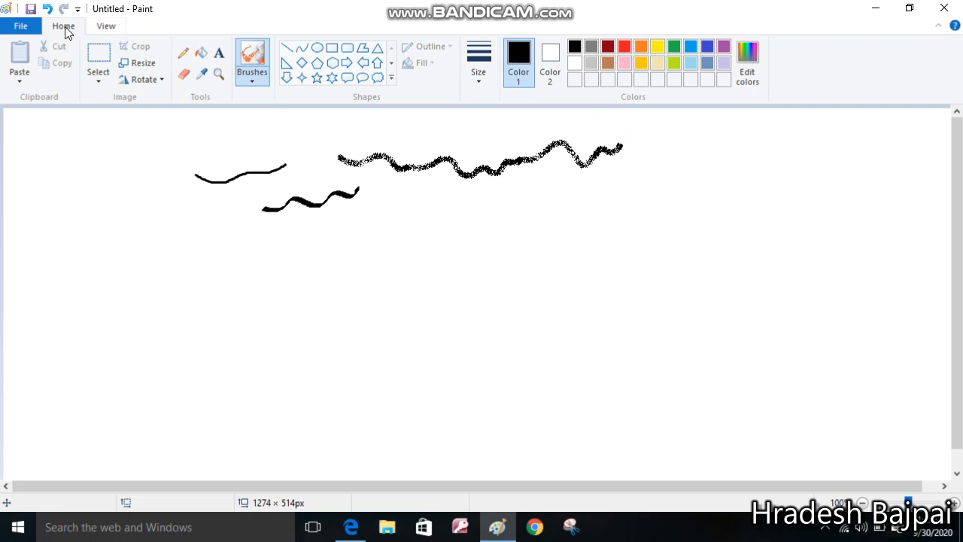
# Undo the three sample brush strokes
pyautogui.click(48, 10)
pyautogui.click(47, 10)
pyautogui.click(47, 9)
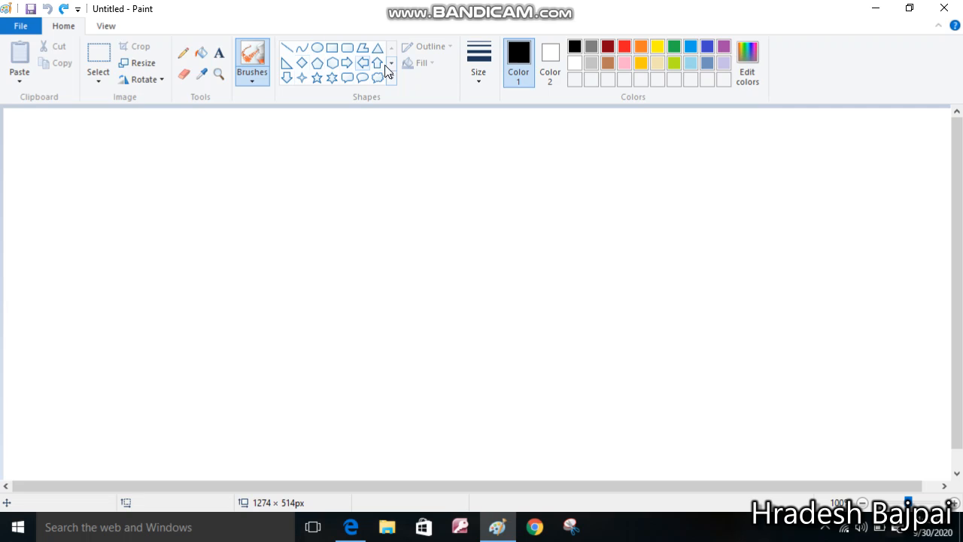
# Paint a long wavy black airbrush stroke across the middle of the canvas at the thickest size
pyautogui.click(481, 83)
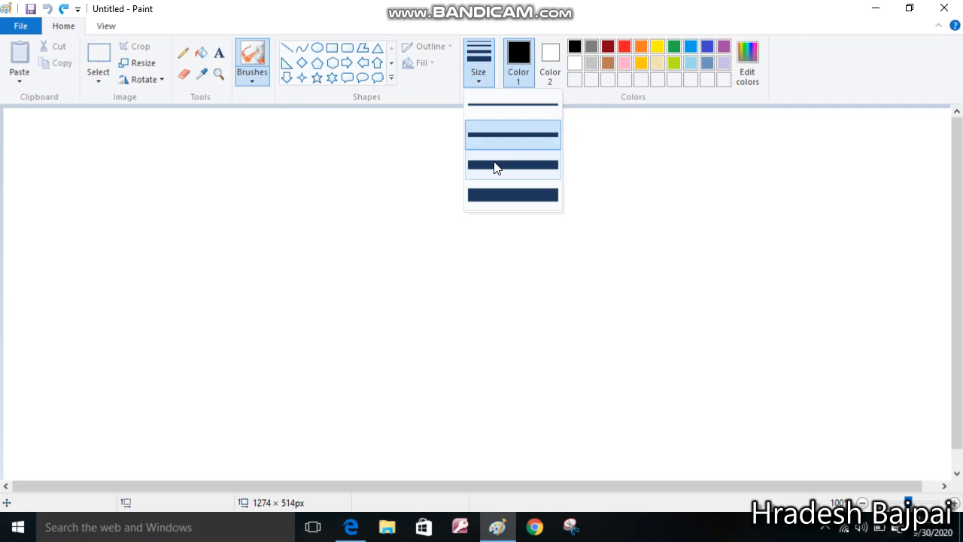
pyautogui.click(493, 194)
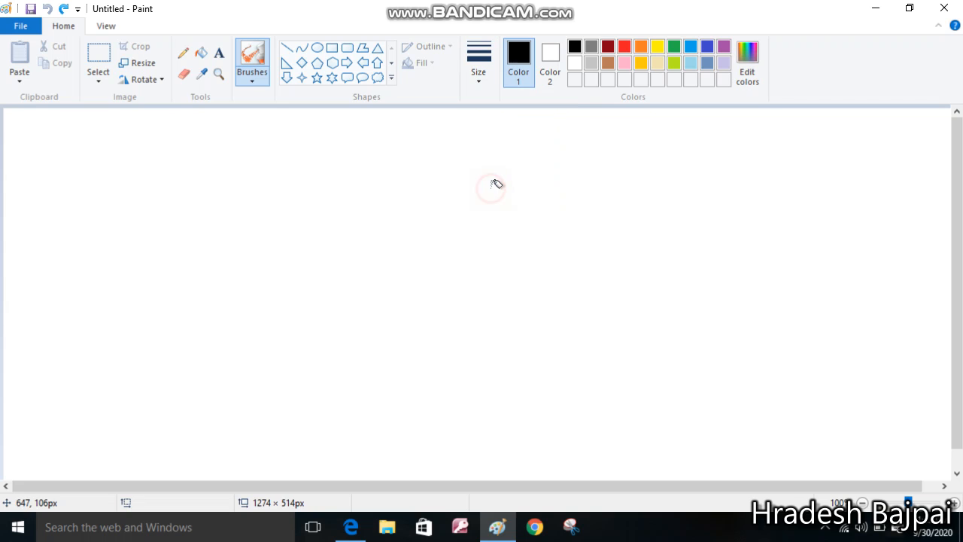
pyautogui.moveTo(318, 246)
pyautogui.mouseDown()
pyautogui.moveTo(396, 235)
pyautogui.moveTo(419, 215)
pyautogui.moveTo(444, 218)
pyautogui.moveTo(498, 190)
pyautogui.moveTo(558, 202)
pyautogui.moveTo(581, 186)
pyautogui.moveTo(648, 192)
pyautogui.moveTo(681, 173)
pyautogui.mouseUp()
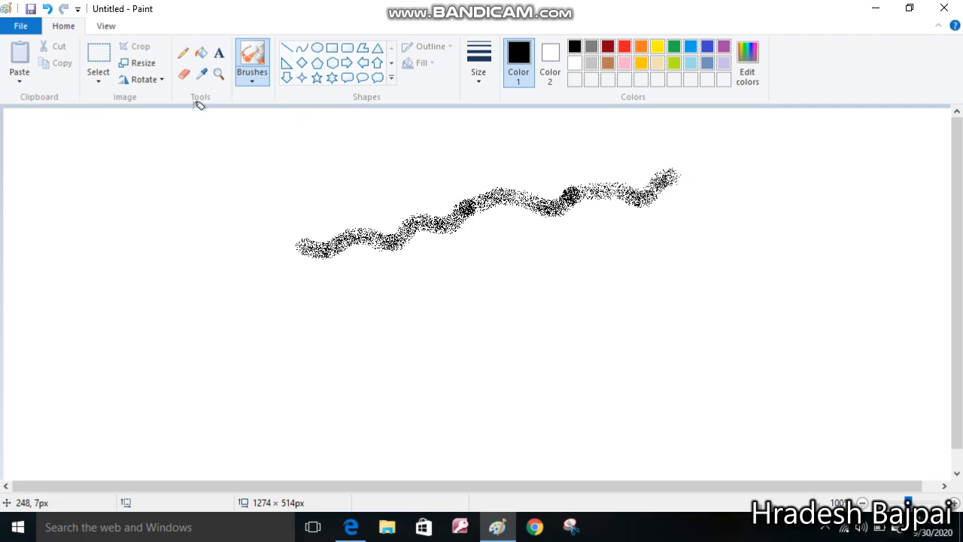
# Draw two wavy pencil lines in black, a short one at the thinnest size and a longer one at the thickest size
pyautogui.click(184, 54)
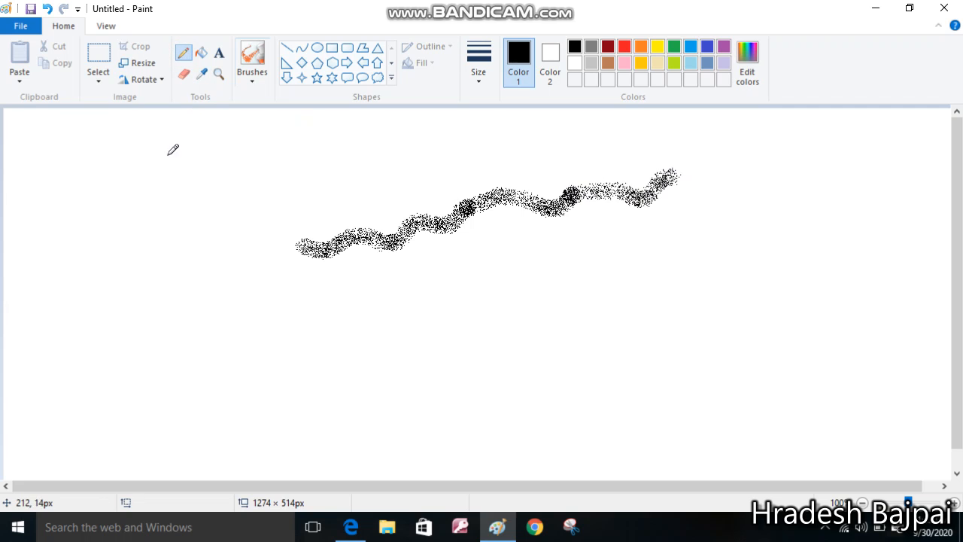
pyautogui.moveTo(169, 172)
pyautogui.mouseDown()
pyautogui.moveTo(191, 178)
pyautogui.moveTo(264, 153)
pyautogui.mouseUp()
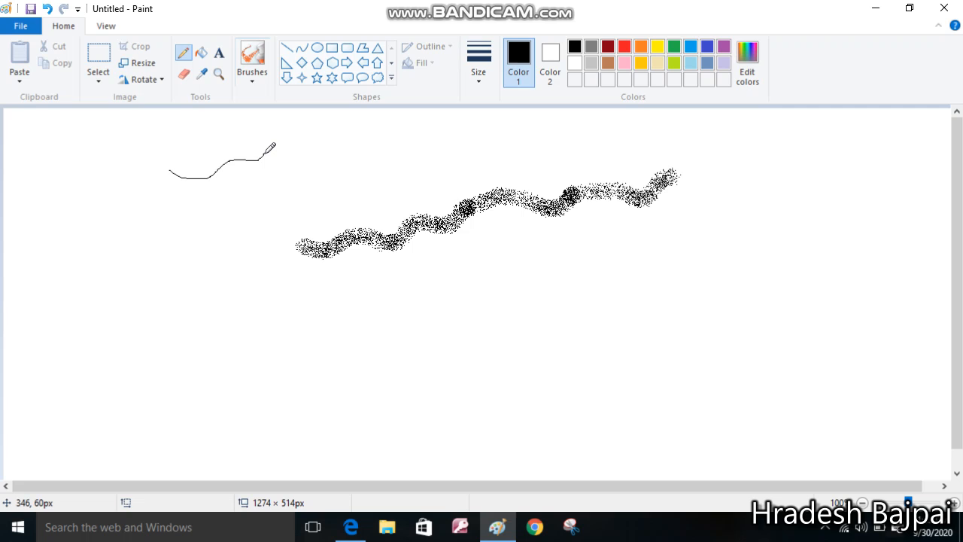
pyautogui.click(483, 81)
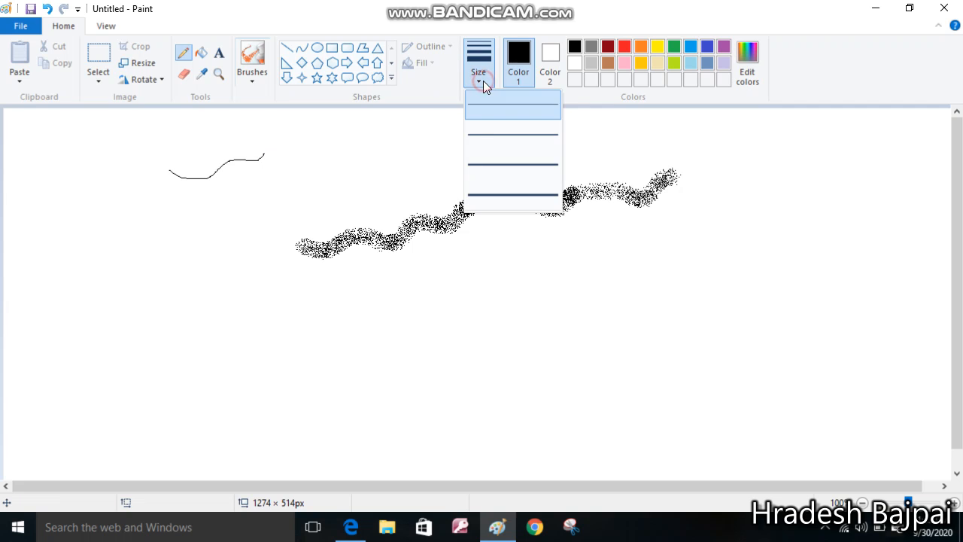
pyautogui.click(482, 193)
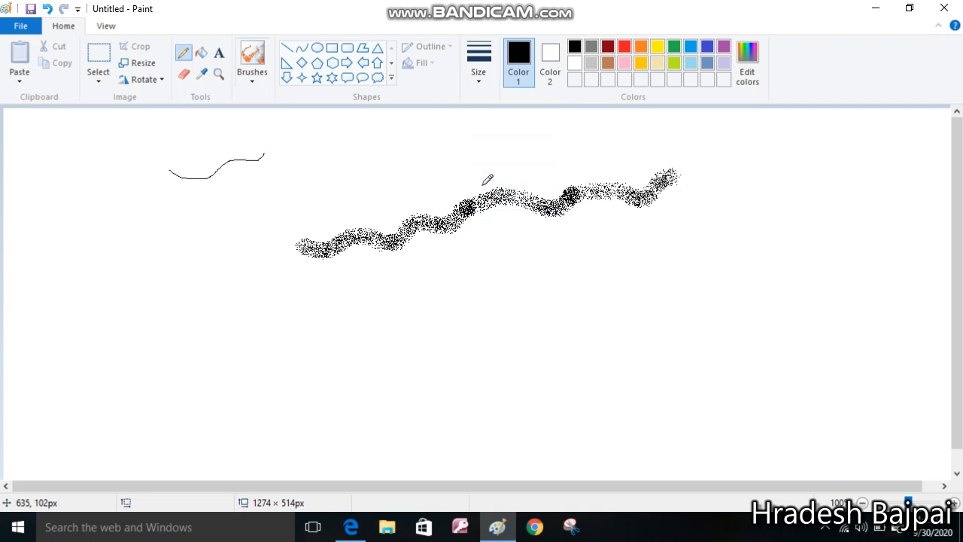
pyautogui.moveTo(146, 236); pyautogui.dragTo(378, 159)
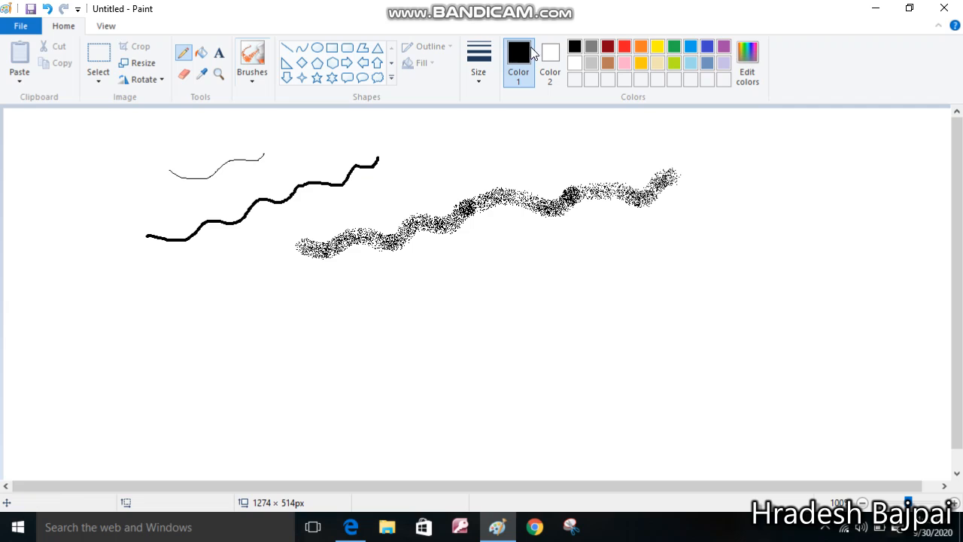
# Undo both pencil lines and the airbrush stroke to clear the canvas
pyautogui.click(480, 80)
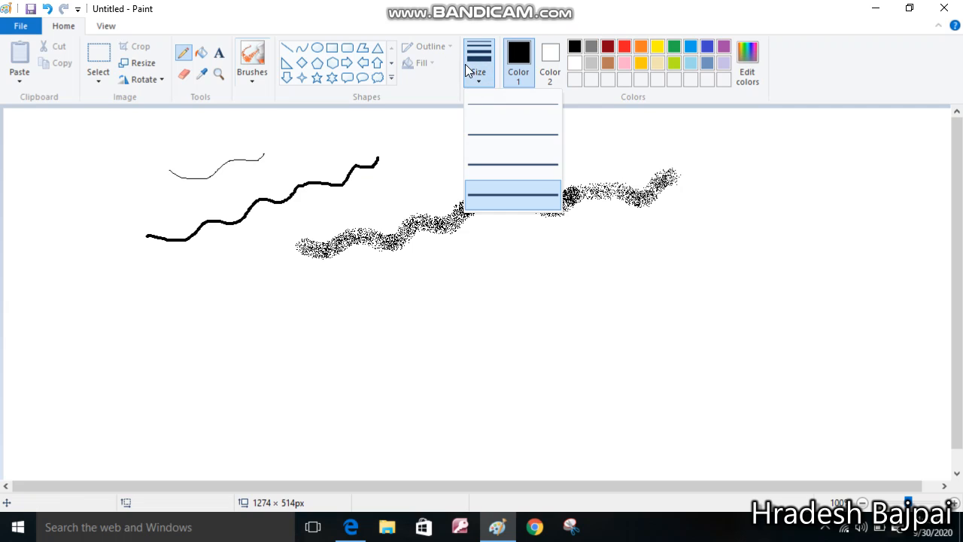
pyautogui.click(48, 9)
pyautogui.click(48, 9)
pyautogui.click(48, 9)
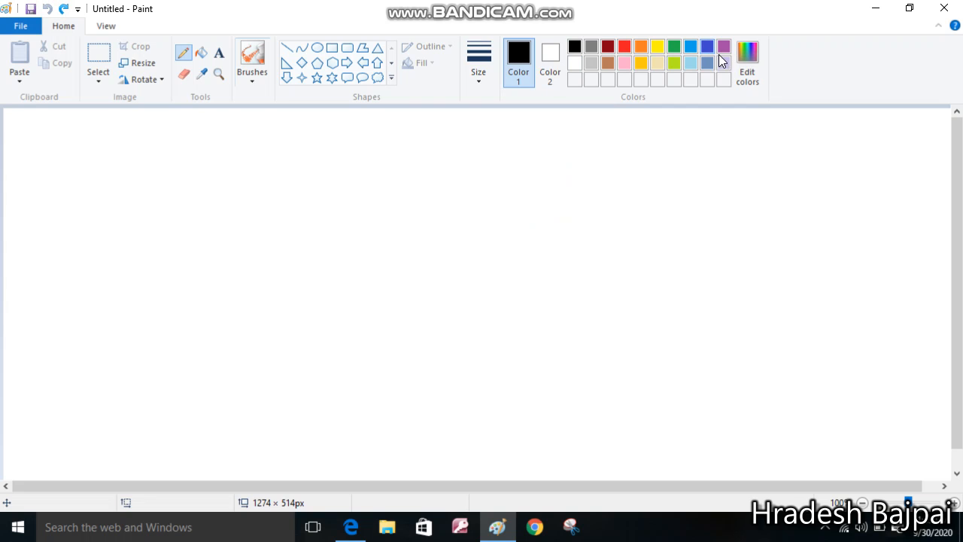
pyautogui.click(749, 54)
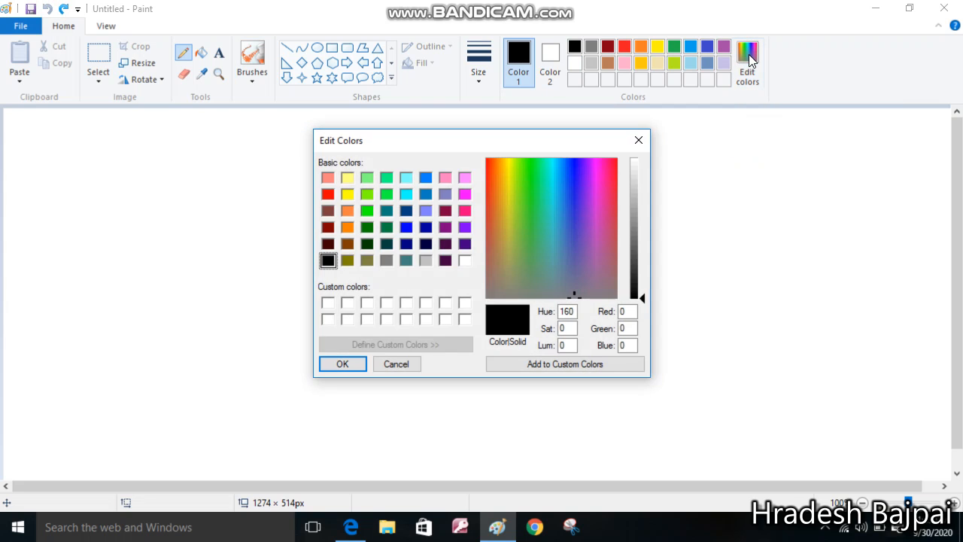
pyautogui.moveTo(604, 207)
pyautogui.mouseDown()
pyautogui.moveTo(602, 235)
pyautogui.moveTo(601, 212)
pyautogui.mouseUp()
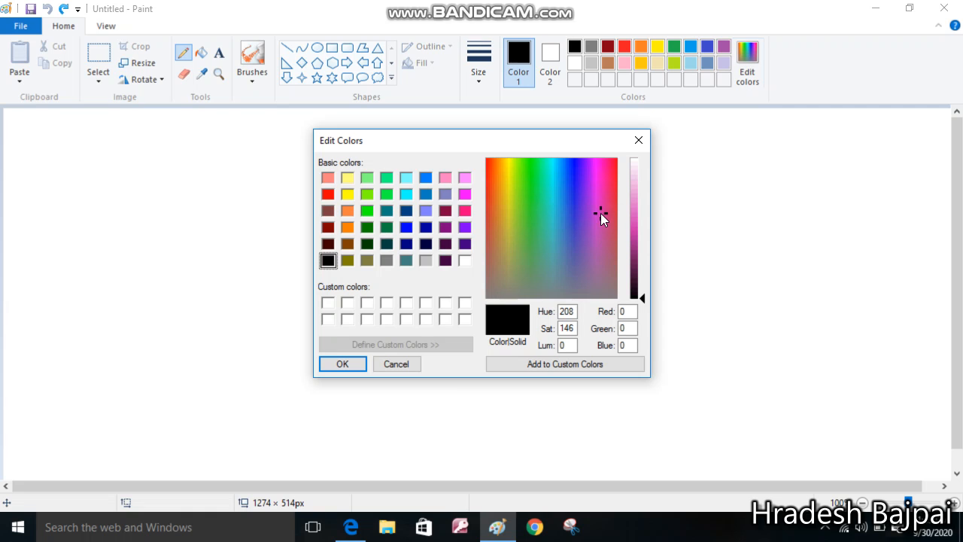
pyautogui.click(639, 141)
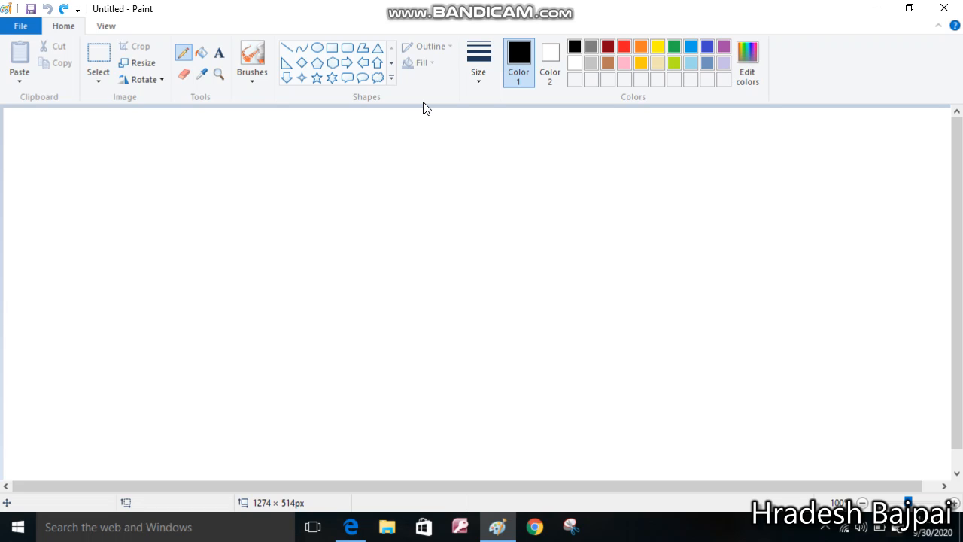
# Set Color 1 to gold and Color 2 to red, and draw a gold-outlined ellipse about 254 × 223 px near the canvas centre
pyautogui.click(318, 50)
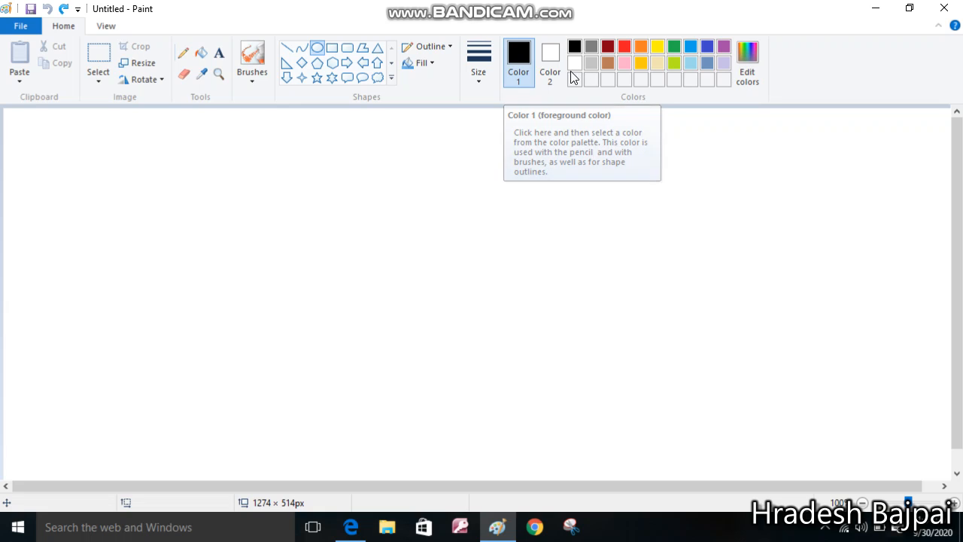
pyautogui.click(641, 60)
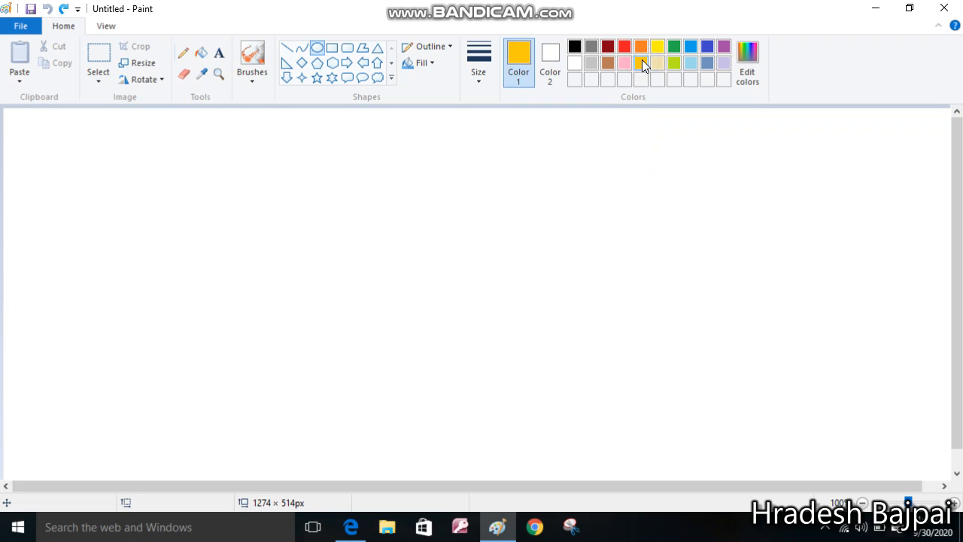
pyautogui.click(555, 59)
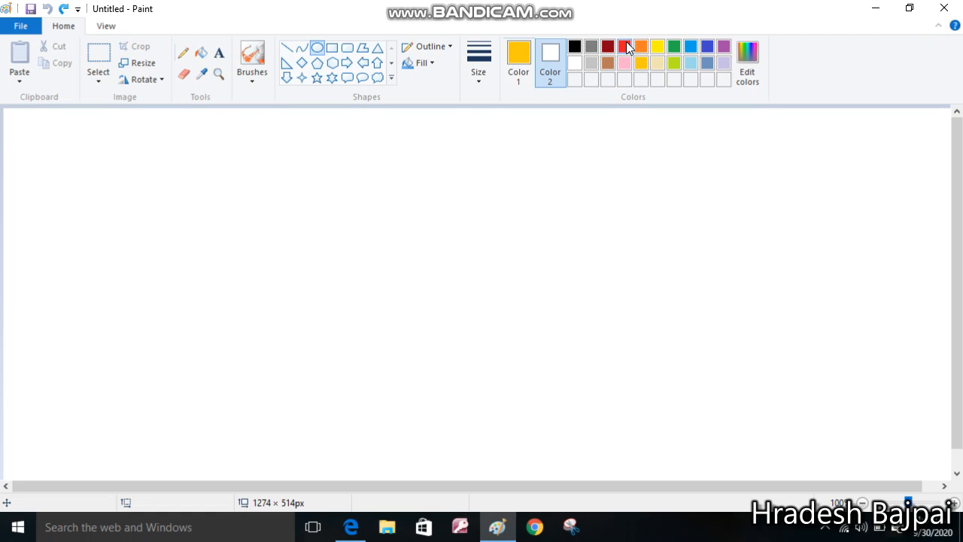
pyautogui.click(626, 43)
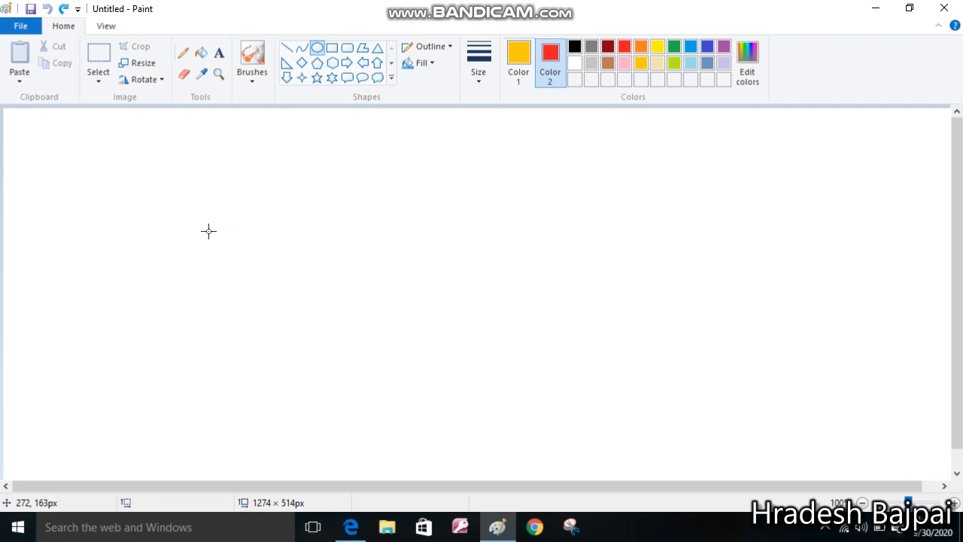
pyautogui.moveTo(398, 235)
pyautogui.mouseDown()
pyautogui.moveTo(461, 289)
pyautogui.moveTo(471, 311)
pyautogui.moveTo(529, 346)
pyautogui.moveTo(588, 403)
pyautogui.mouseUp()
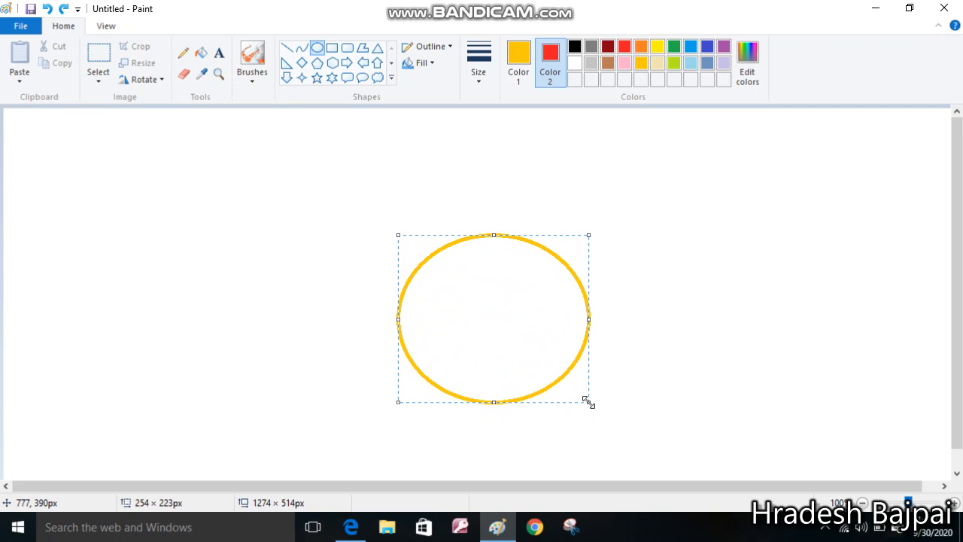
pyautogui.click(686, 248)
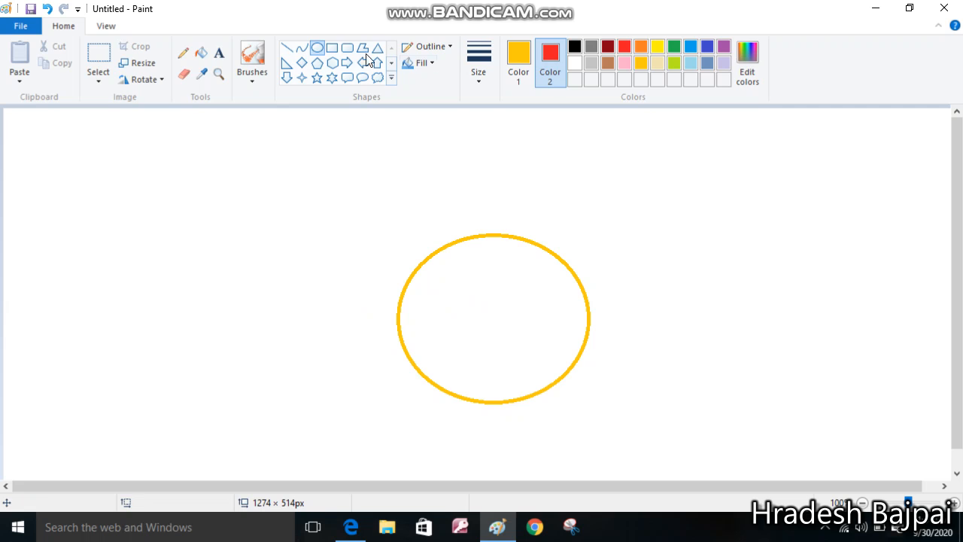
# Fill the ellipse with gold, undo the fill once, and fill it with gold again
pyautogui.click(200, 52)
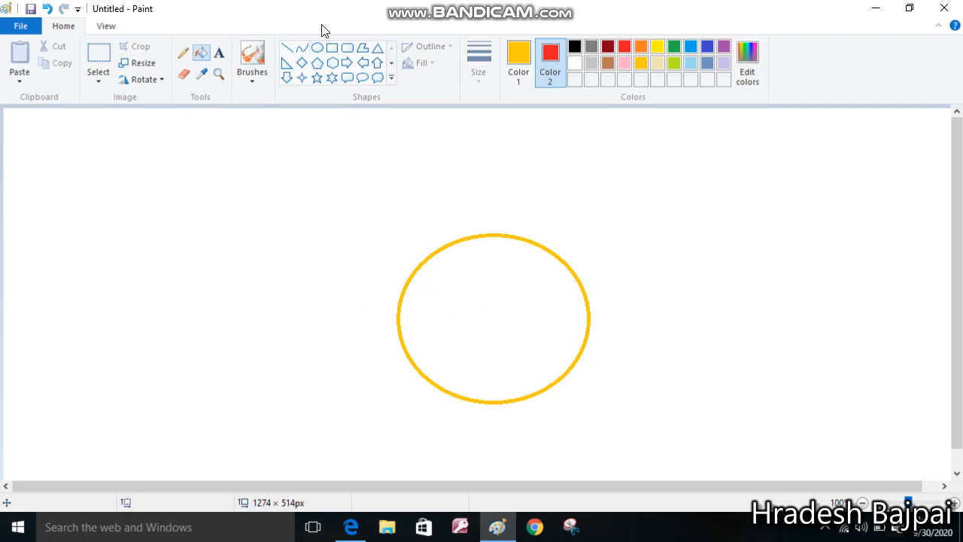
pyautogui.click(485, 279)
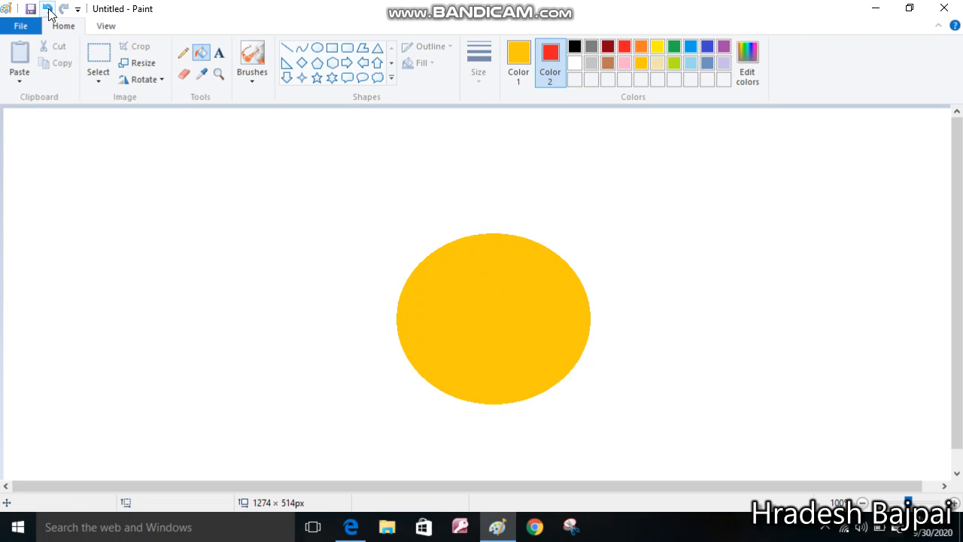
pyautogui.click(47, 9)
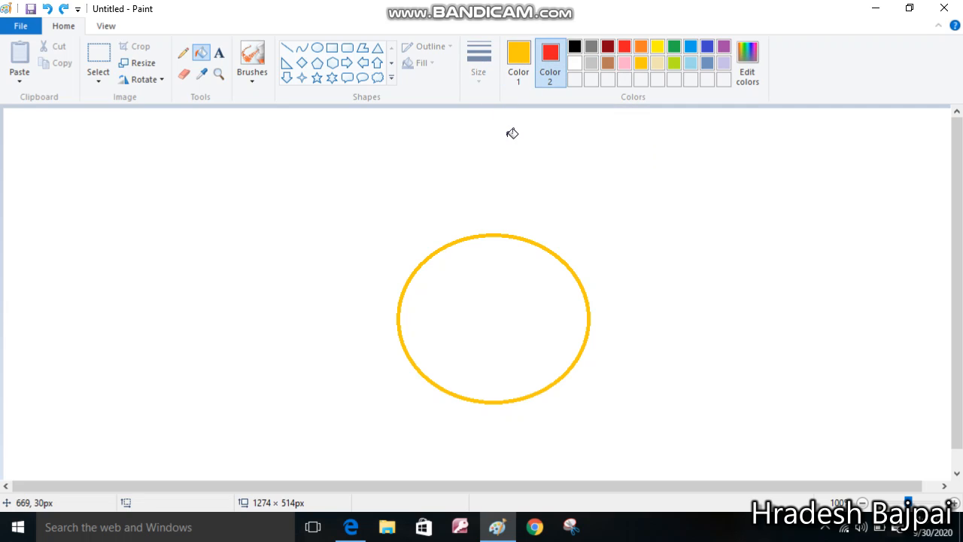
pyautogui.click(475, 292)
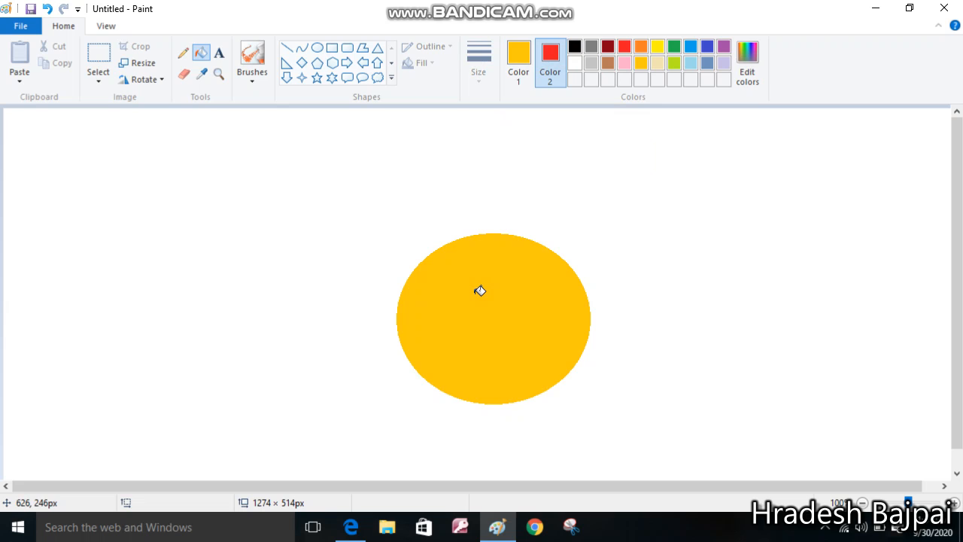
# Set Color 1 to red and refill the gold ellipse with it
pyautogui.click(525, 57)
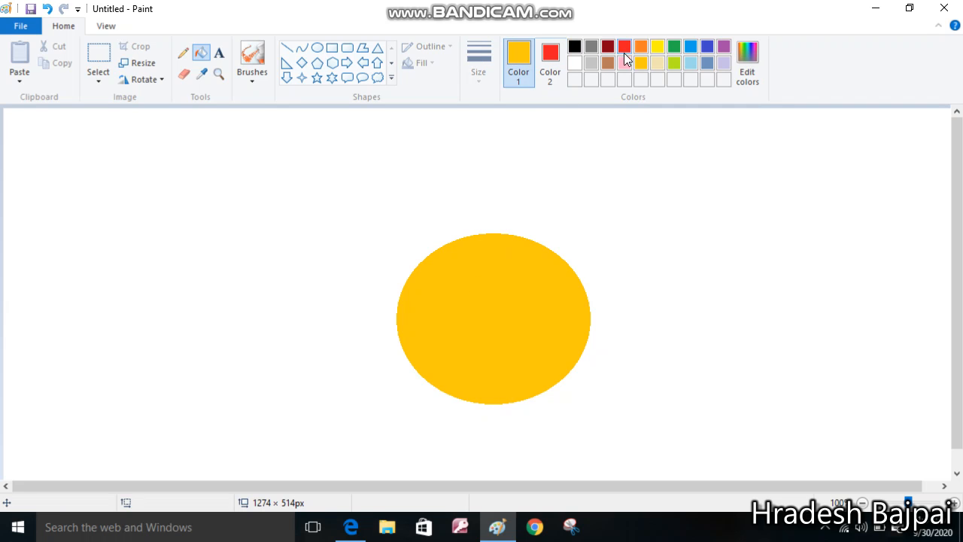
pyautogui.click(501, 275)
pyautogui.click(502, 275)
pyautogui.click(500, 270)
pyautogui.click(625, 46)
pyautogui.click(498, 282)
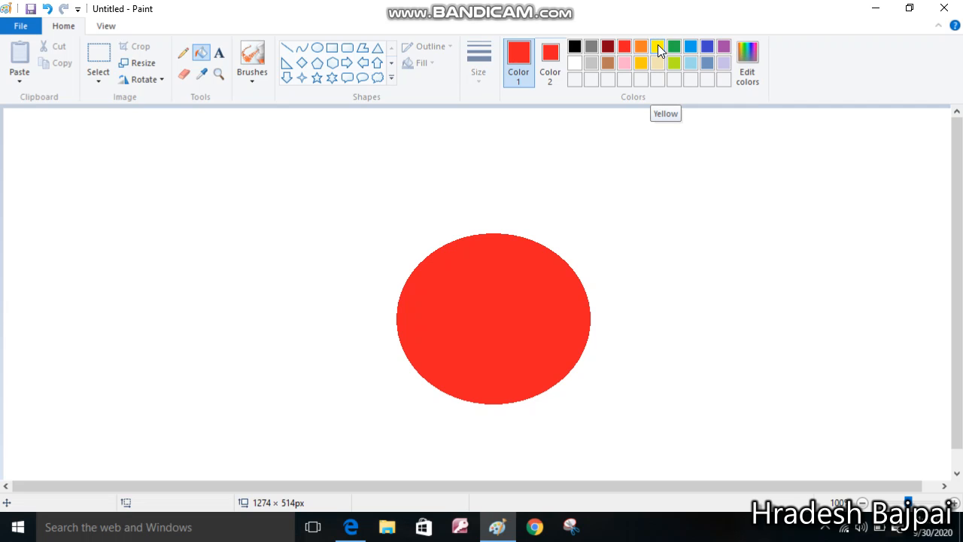
# Draw a smaller ellipse about 183 × 132 px inside the red ellipse and give it an orange outline
pyautogui.click(319, 52)
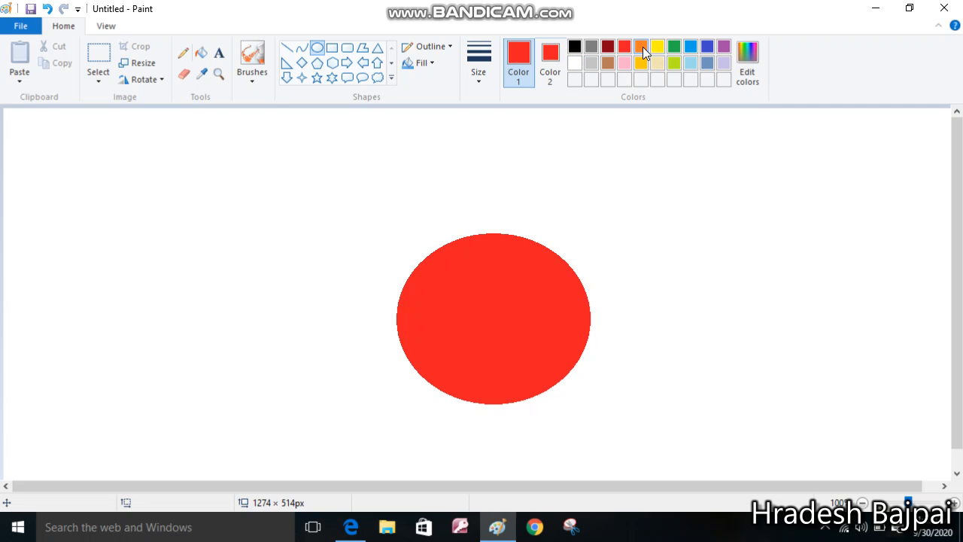
pyautogui.click(641, 47)
pyautogui.click(642, 63)
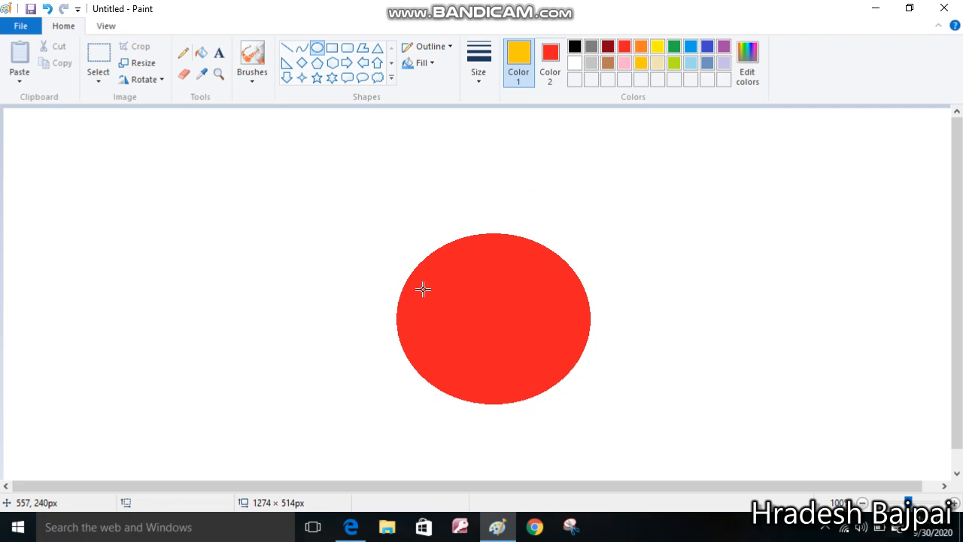
pyautogui.moveTo(423, 289); pyautogui.dragTo(560, 388)
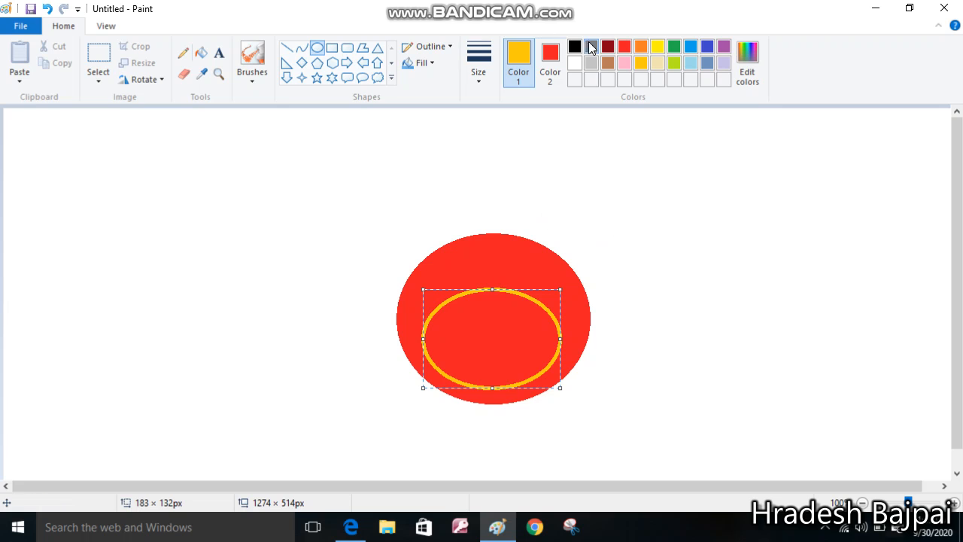
pyautogui.click(640, 47)
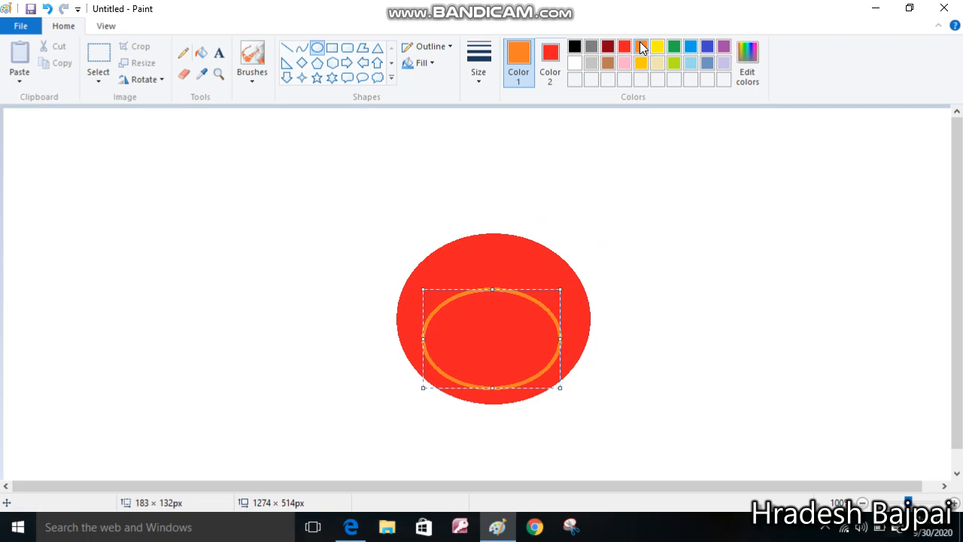
# Set the inner ellipse's outline and fill to gold, and fill the white background around the red ellipse with light pink
pyautogui.click(640, 62)
pyautogui.click(201, 56)
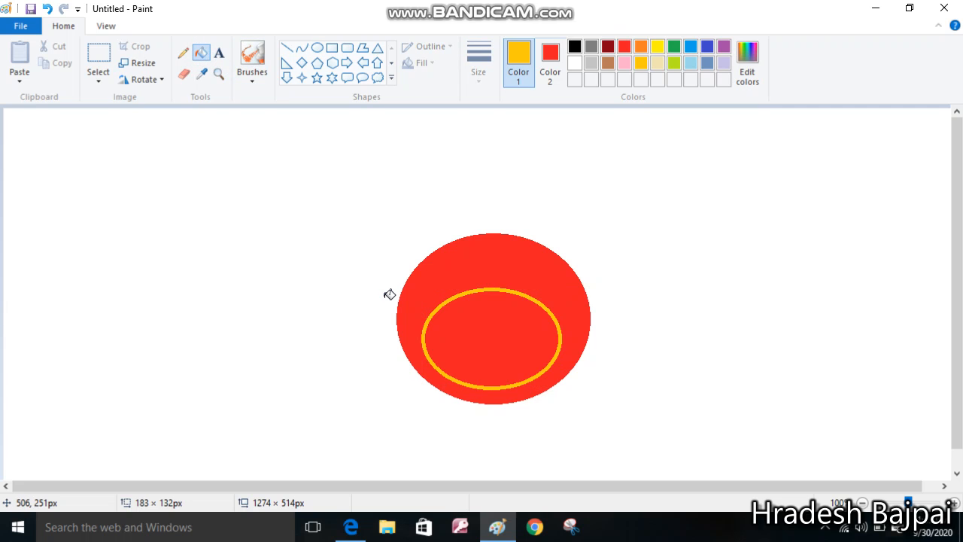
pyautogui.click(512, 341)
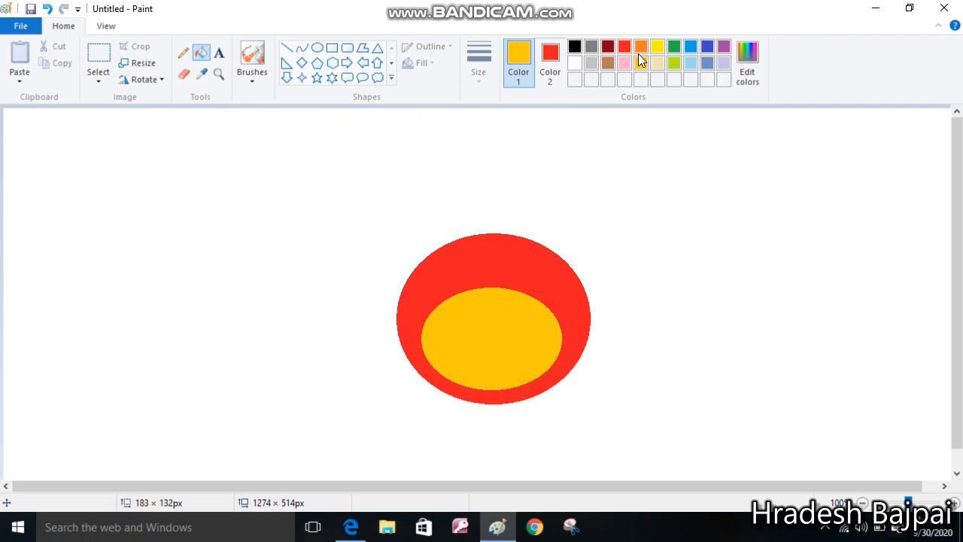
pyautogui.click(137, 223)
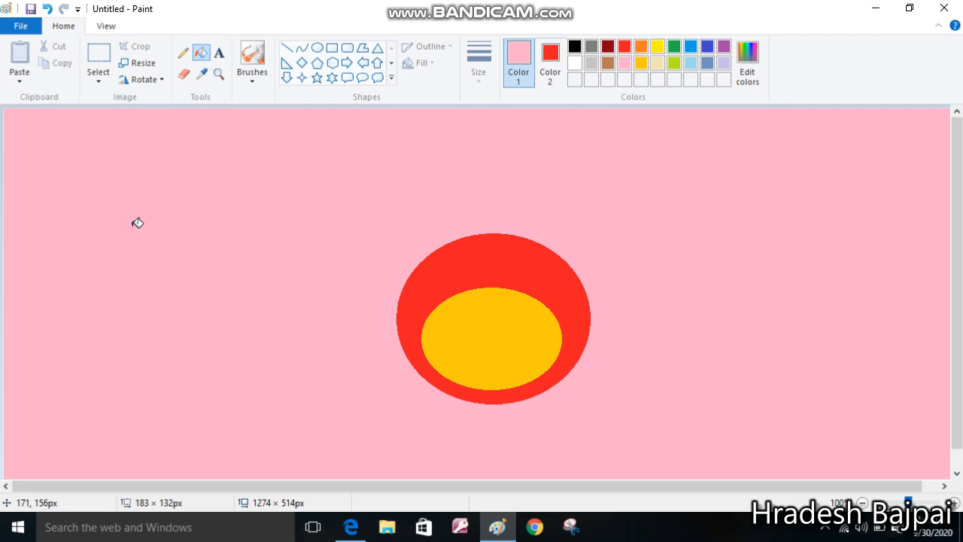
# Try filling the pink background with the gold sampled from the inner ellipse using the Color picker, and undo that fill
pyautogui.click(200, 78)
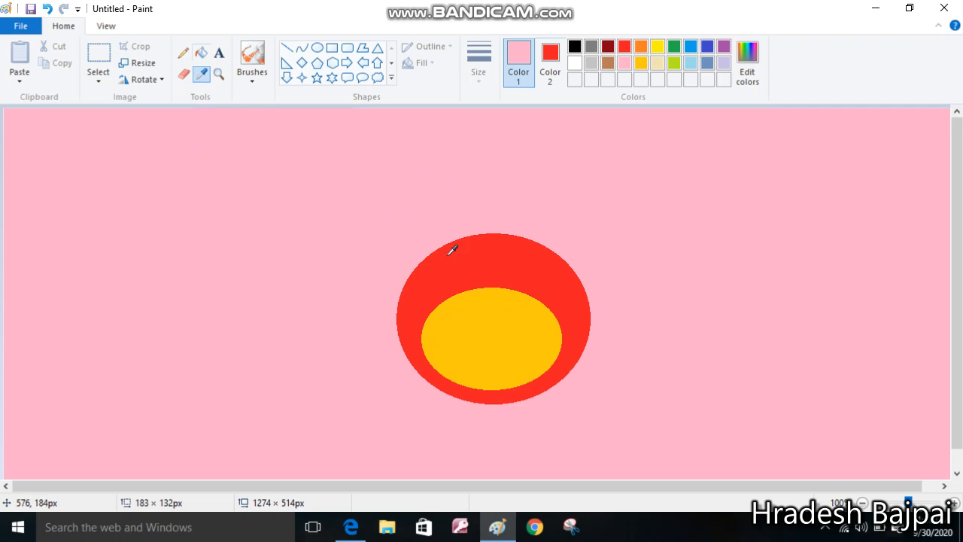
pyautogui.click(497, 327)
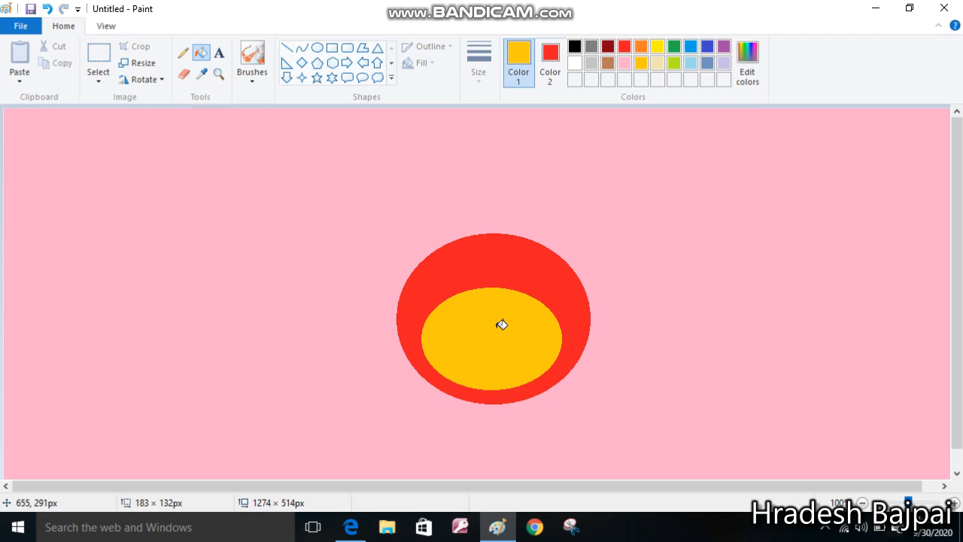
pyautogui.click(317, 230)
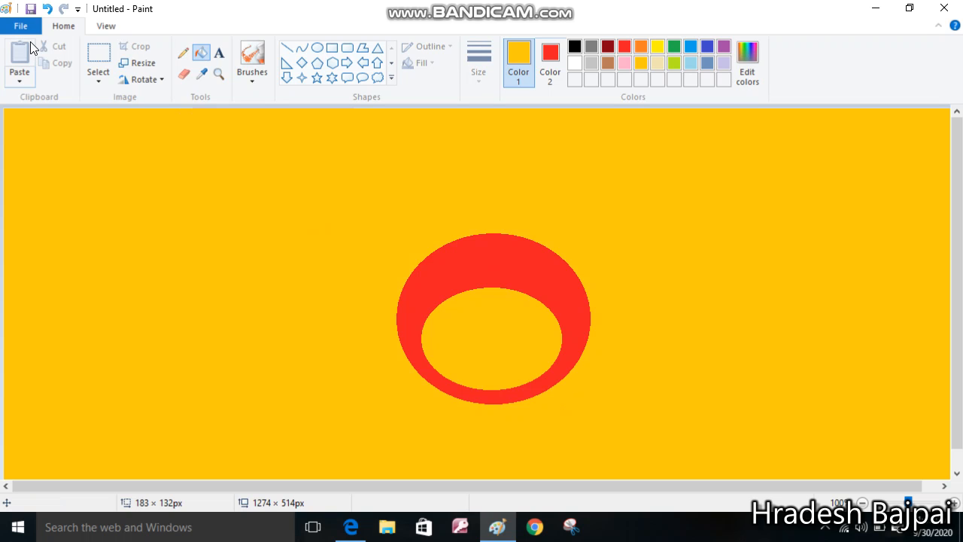
pyautogui.click(48, 9)
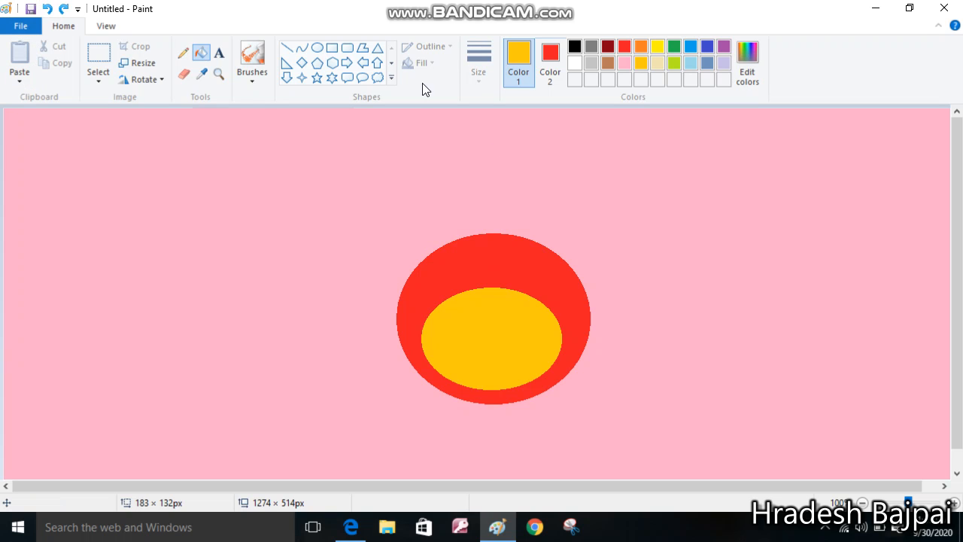
# Sample gold from the inner ellipse with the Color picker again and fill the pink background with it
pyautogui.click(200, 71)
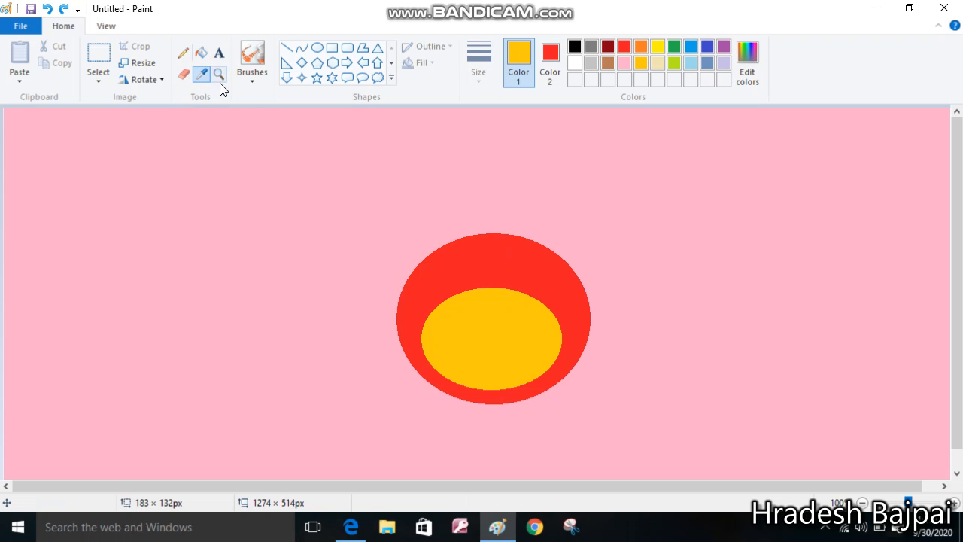
pyautogui.click(486, 324)
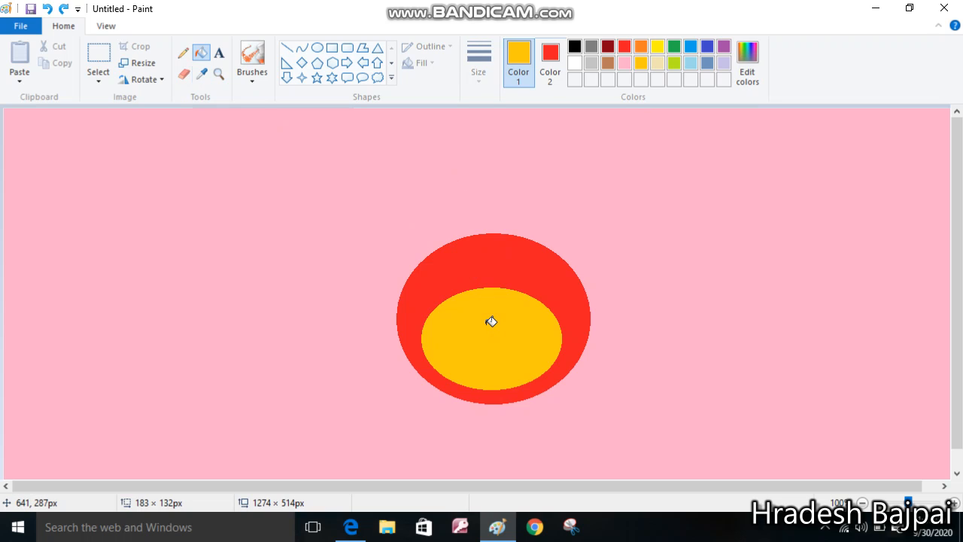
pyautogui.click(287, 256)
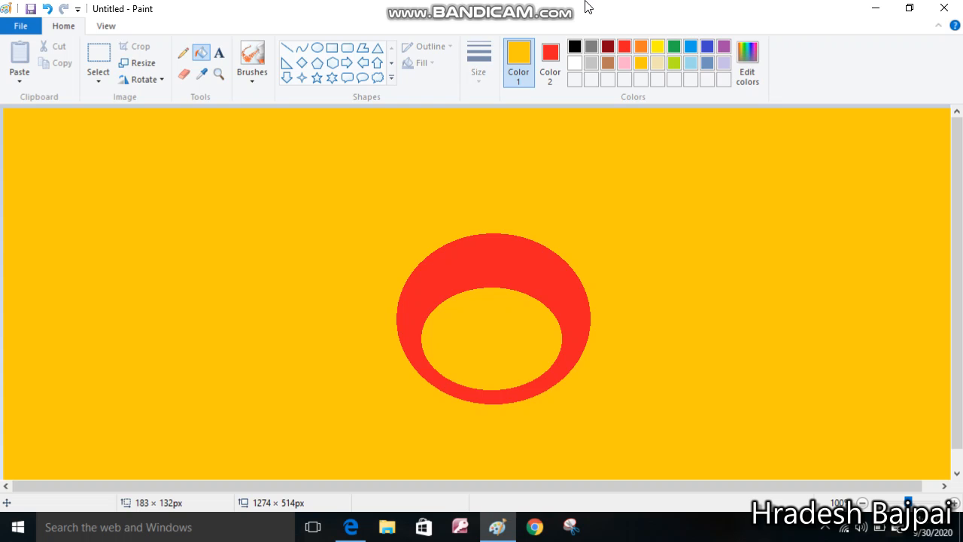
pyautogui.moveTo(362, 3)
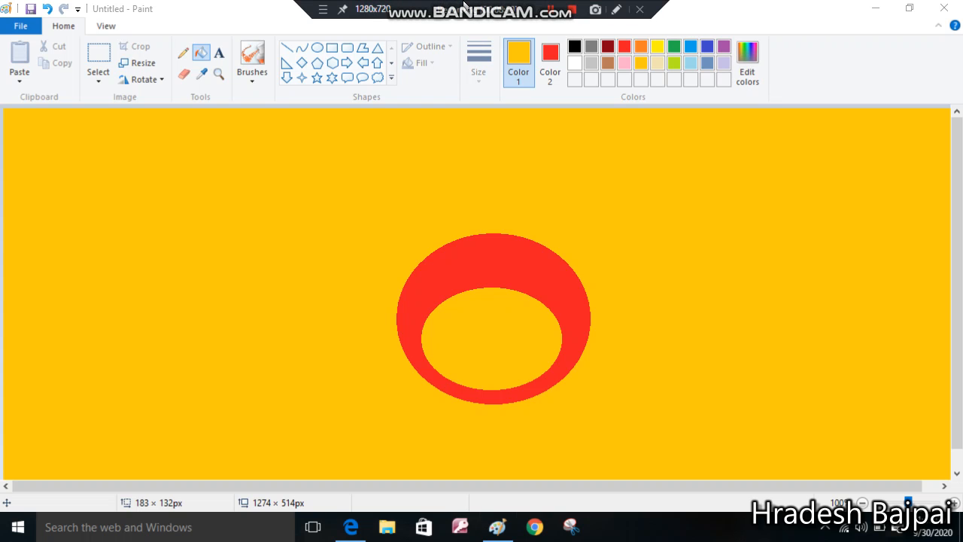